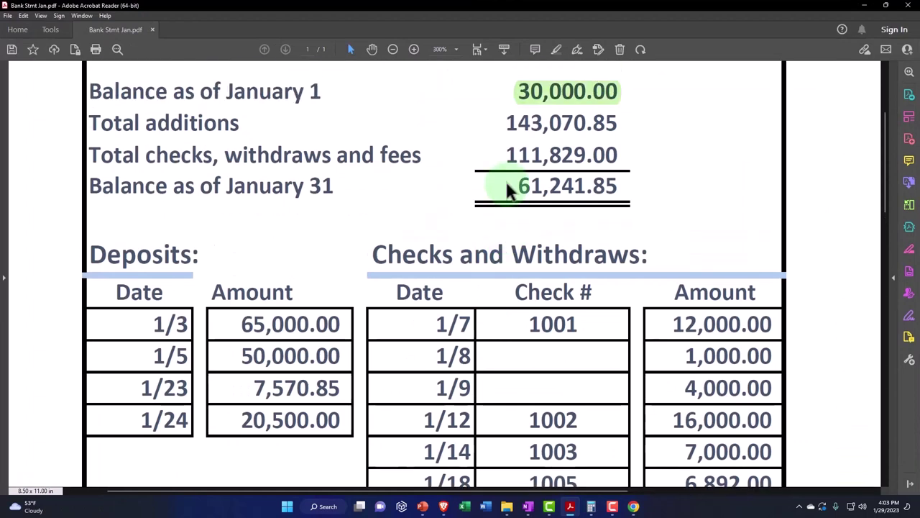
Step: Select the Total additions amount in the balance summary of the January bank statement
left_click(525, 97)
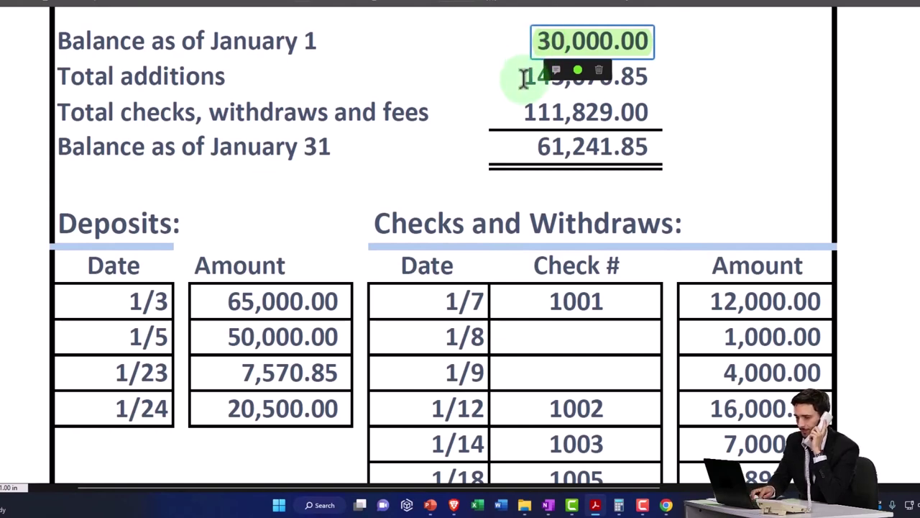
left_click(525, 77)
left_click_drag(527, 78, 645, 77)
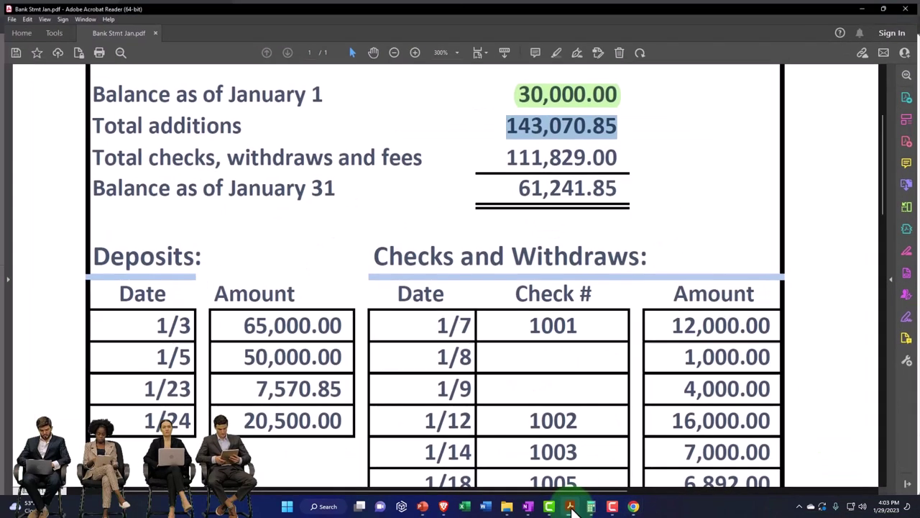
Step: Switch to QuickBooks, close the statement information editor unsaved, and compare the reconciliation summary with the bank statement totals
left_click(571, 506)
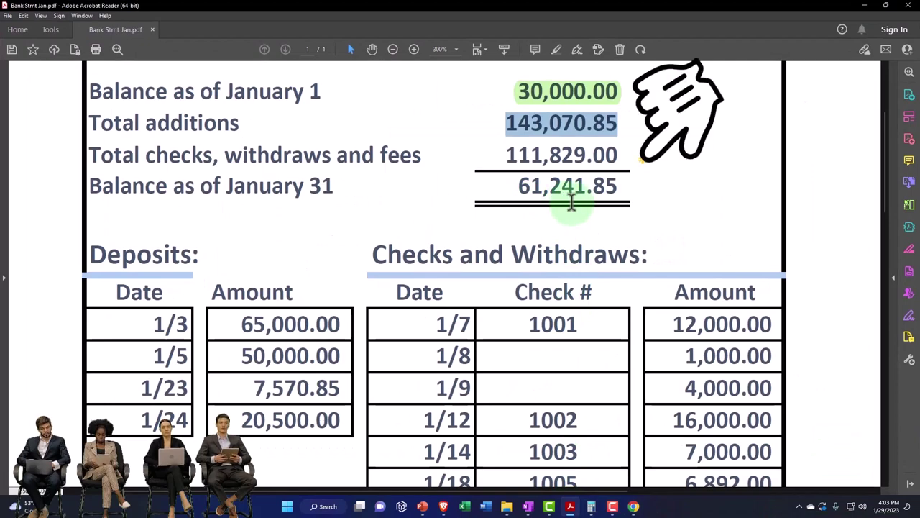
left_click(864, 6)
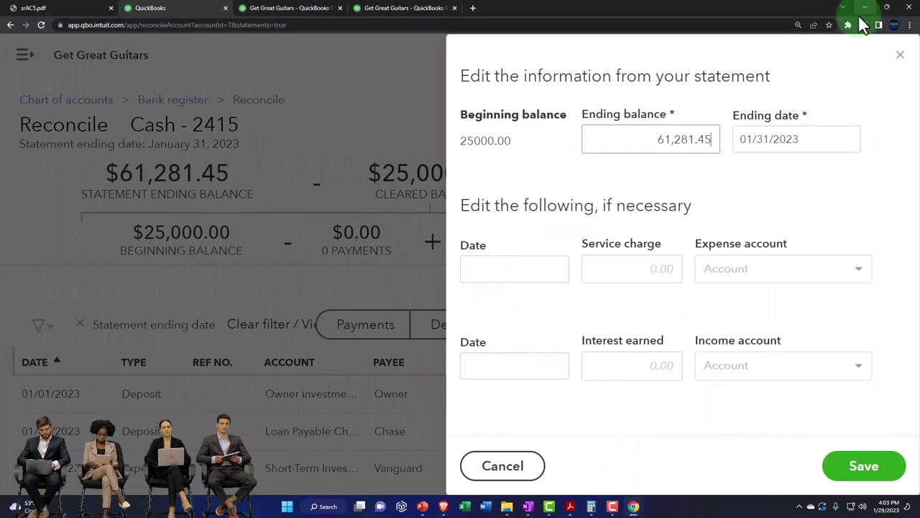
left_click(900, 56)
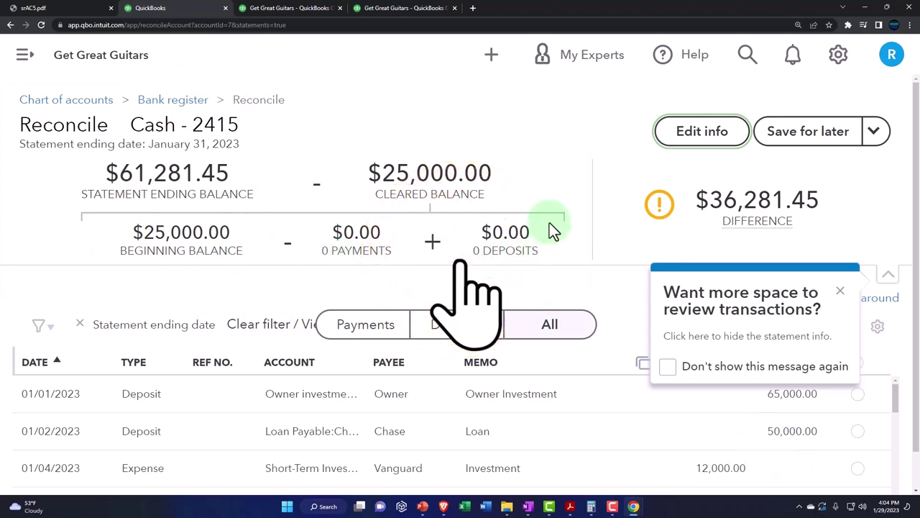
left_click(568, 505)
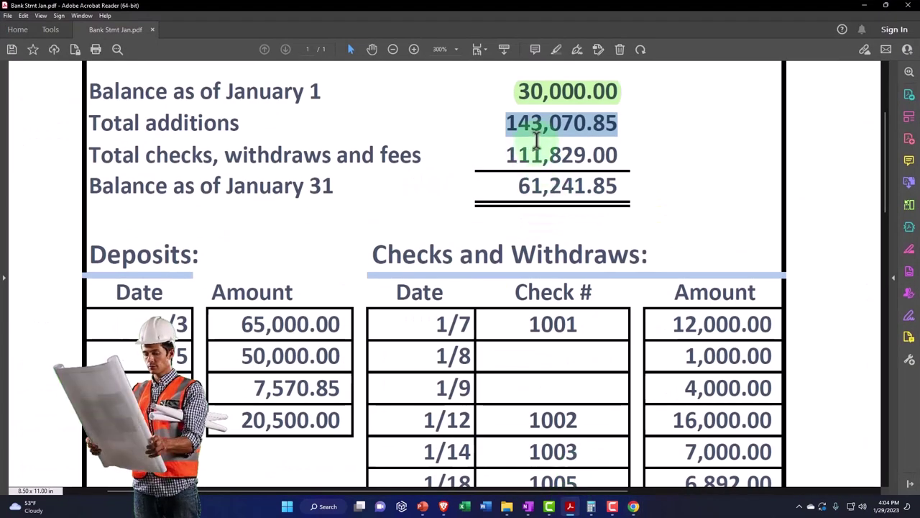
left_click(865, 6)
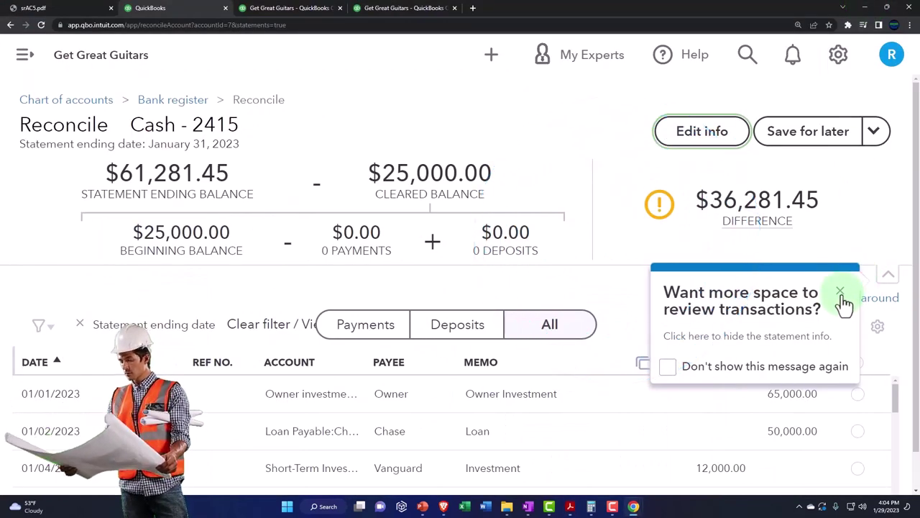
Step: Dismiss the two transaction display tips and filter the Cash reconciliation list to deposits only
left_click(841, 291)
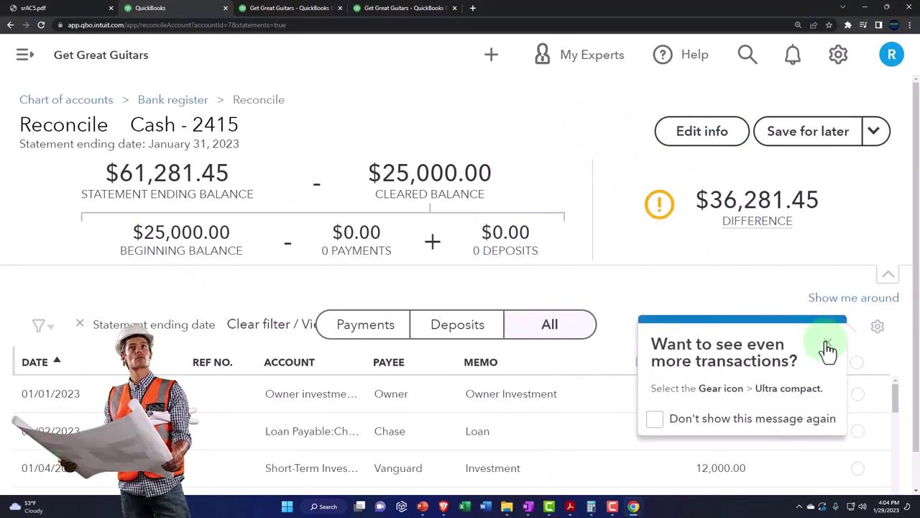
left_click(827, 344)
key("ctrl+minus")
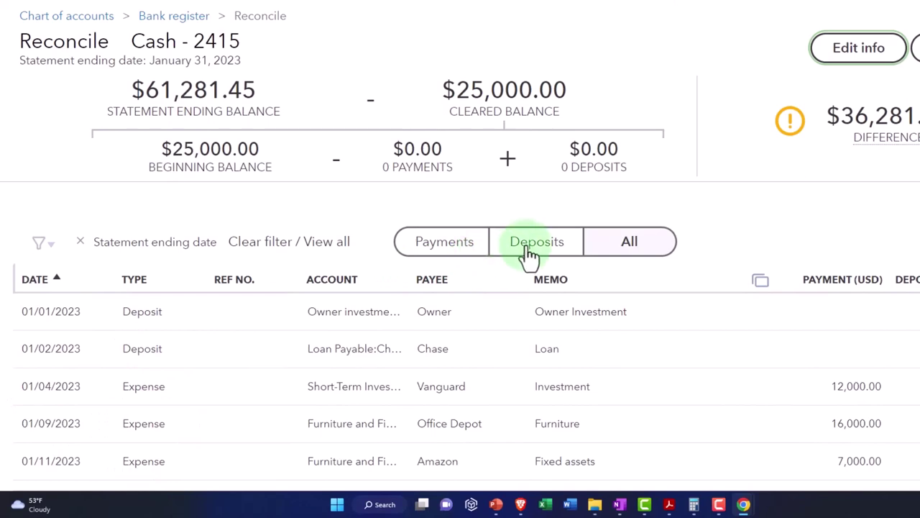
left_click(529, 254)
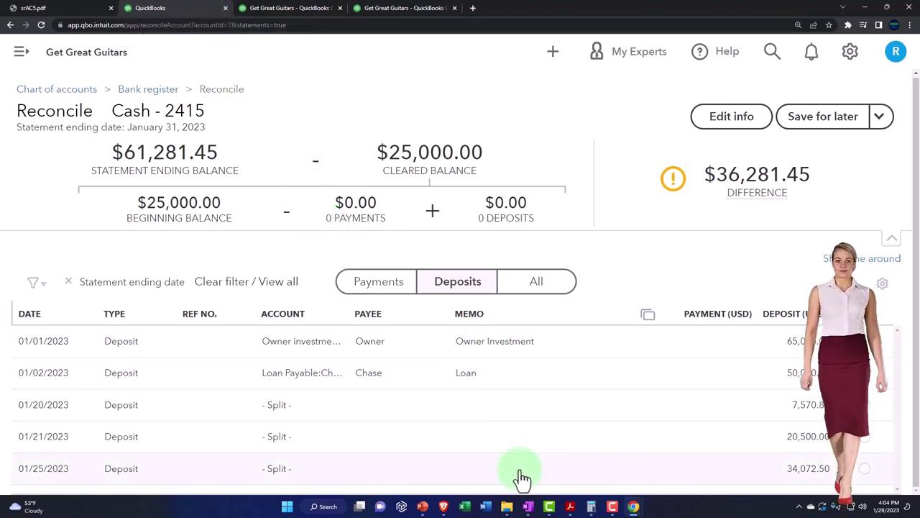
Step: Review the Record Deposits stage in the OneNote workflow chart and examine the deposits on the bank statement
left_click(529, 506)
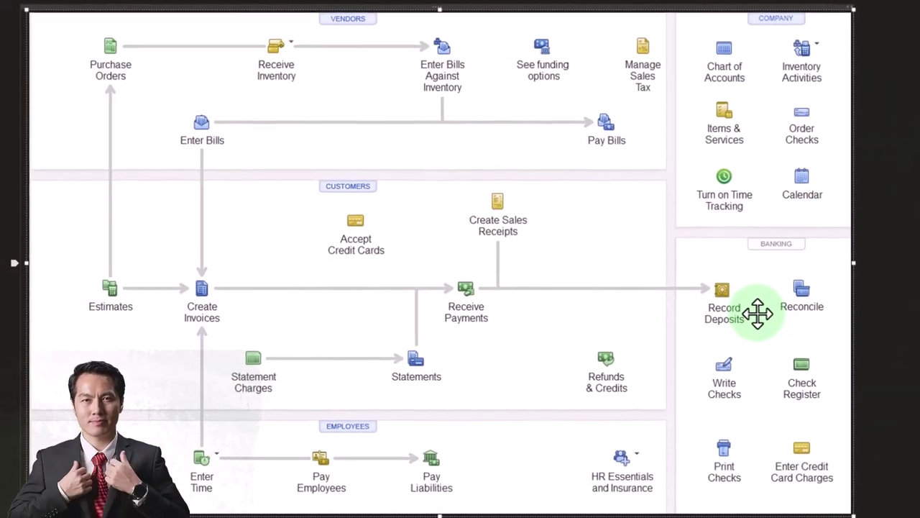
left_click(746, 316)
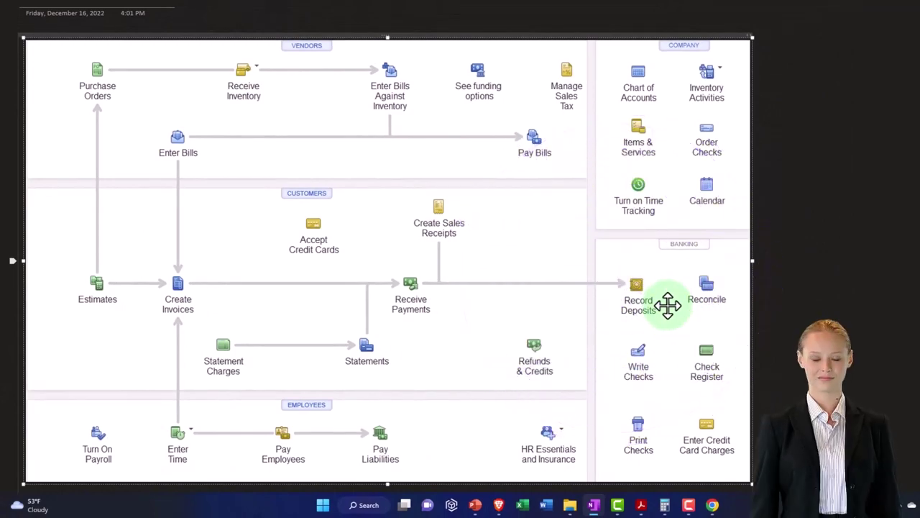
left_click(639, 503)
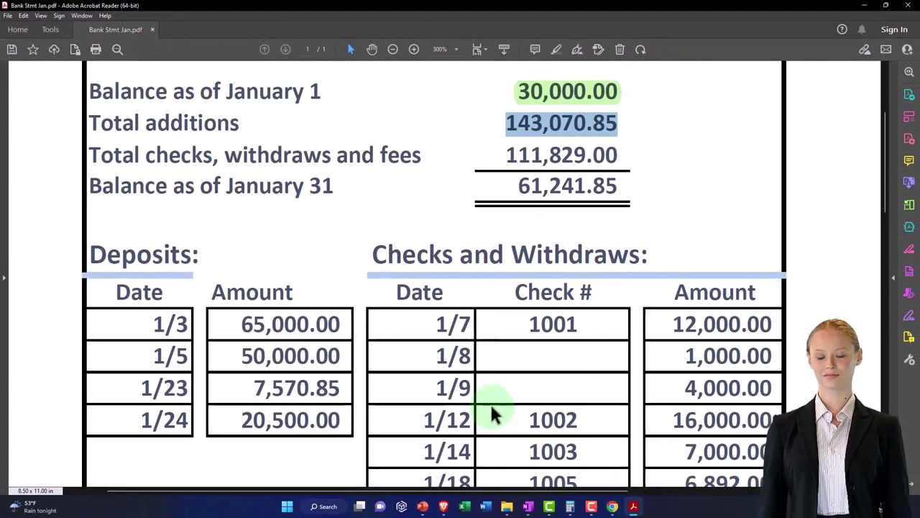
scroll(493, 414, "down", 1)
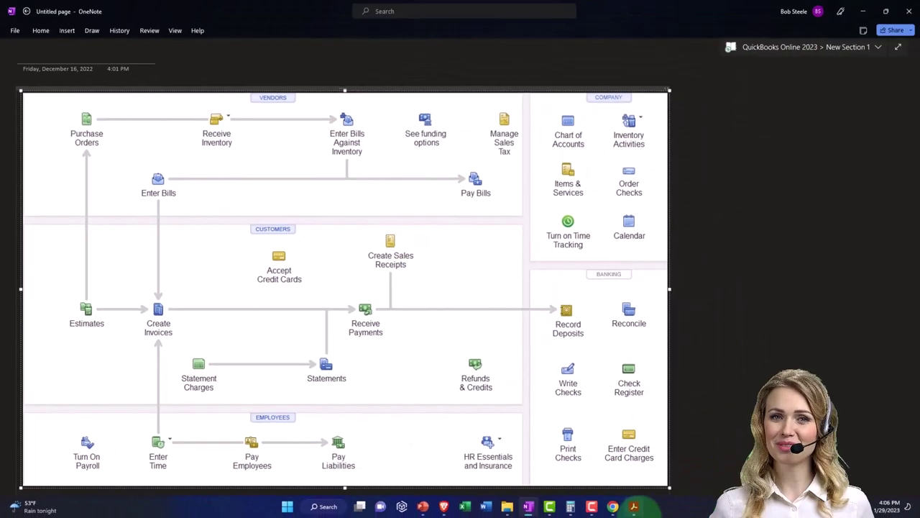
Step: Compare the January deposits on the bank statement with the deposits listed in the QuickBooks reconciliation
left_click(633, 506)
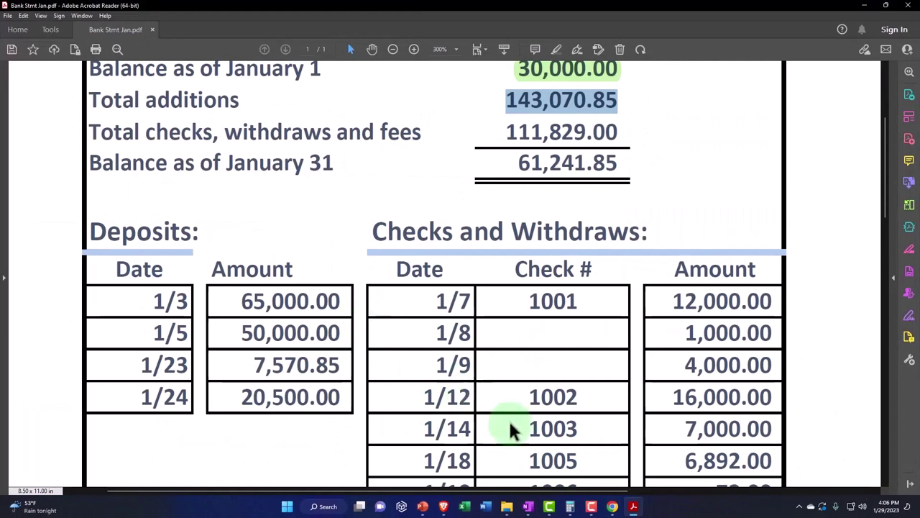
mouse_move(612, 505)
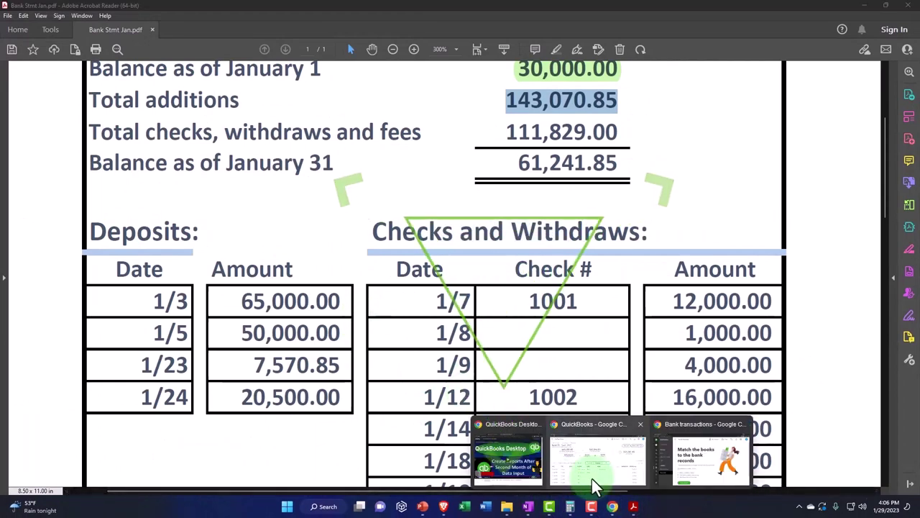
left_click(592, 478)
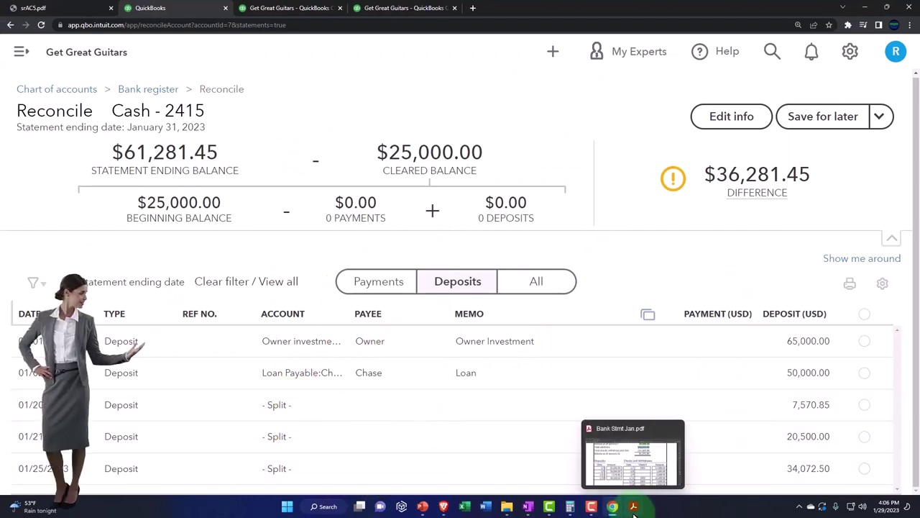
left_click(634, 506)
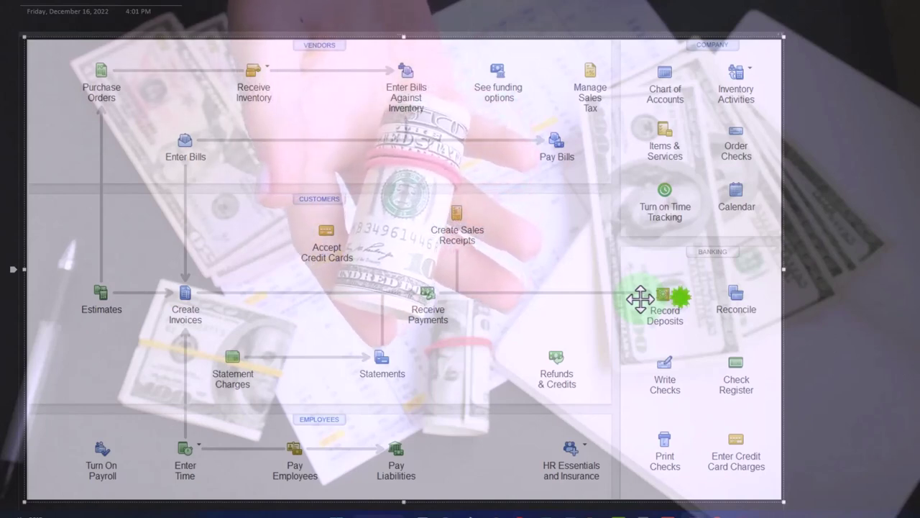
Step: Trace the flow from Receive Payments to Record Deposits in the OneNote chart and examine the statement's deposit dates and amounts
left_click(640, 298)
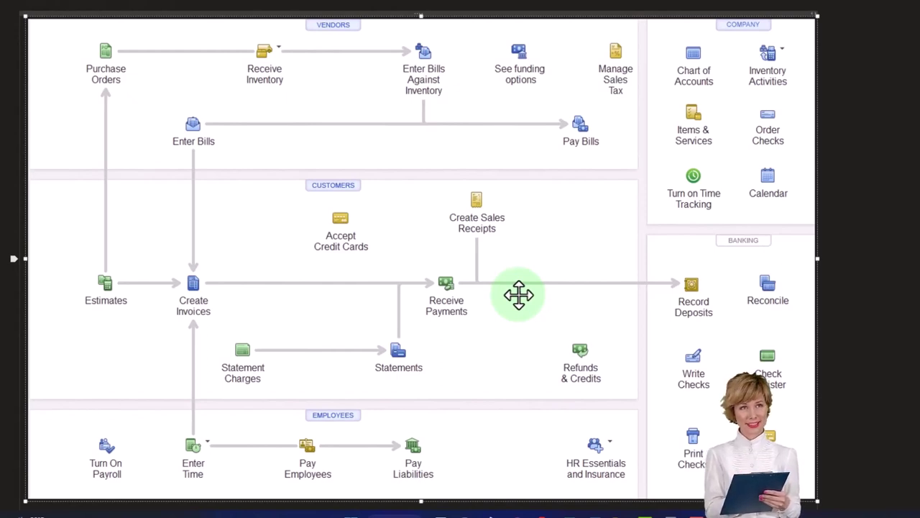
left_click(519, 295)
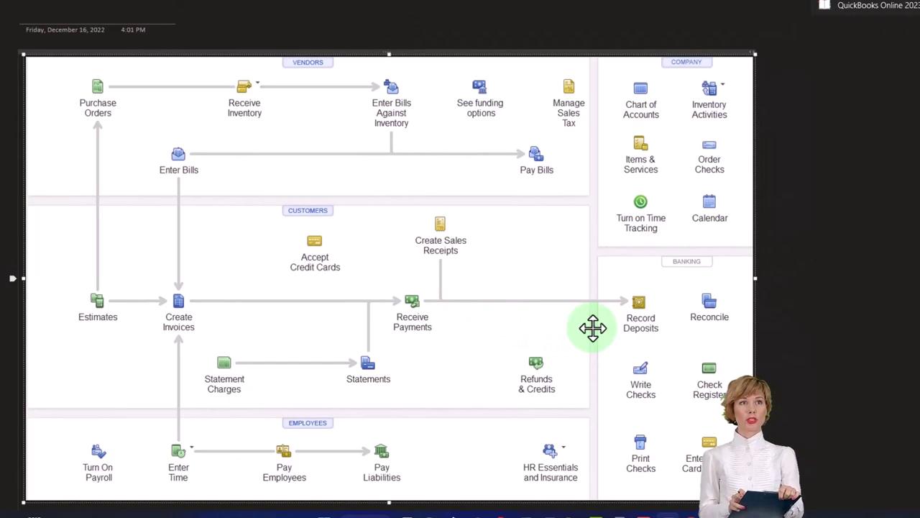
left_click(634, 507)
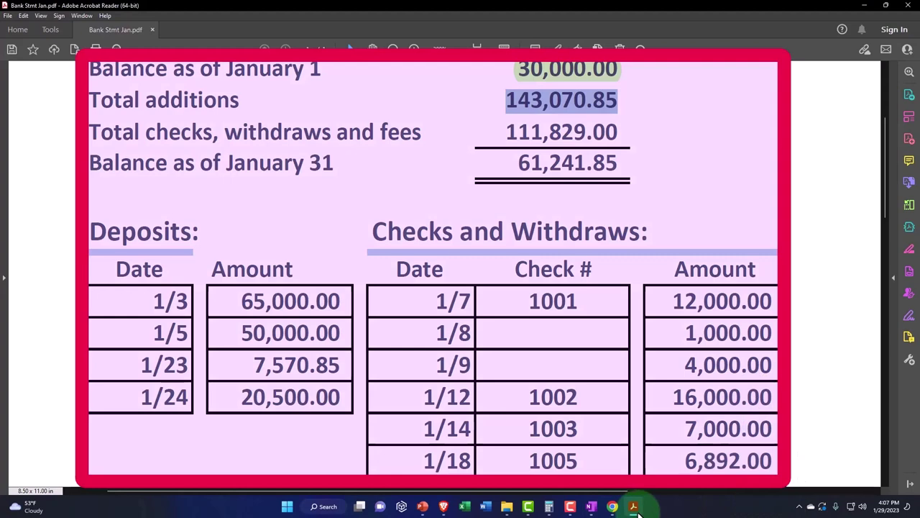
mouse_move(615, 509)
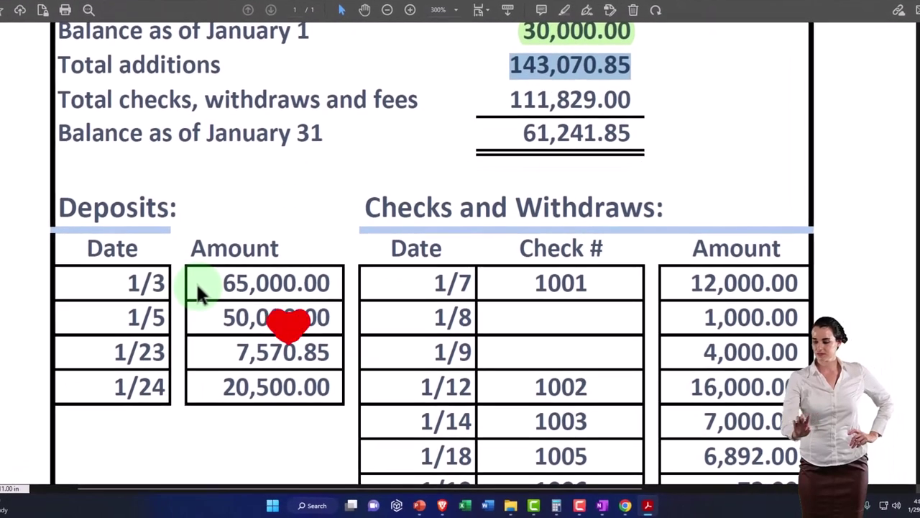
left_click(520, 320)
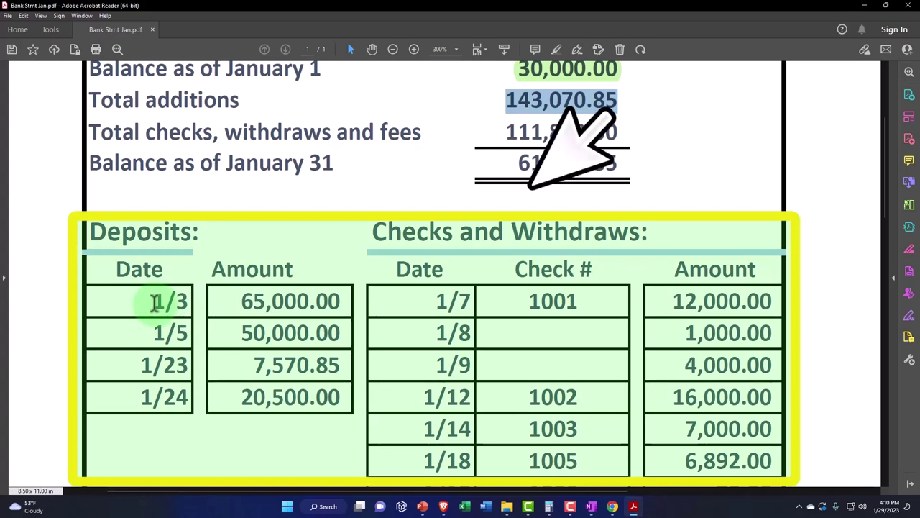
left_click(632, 508)
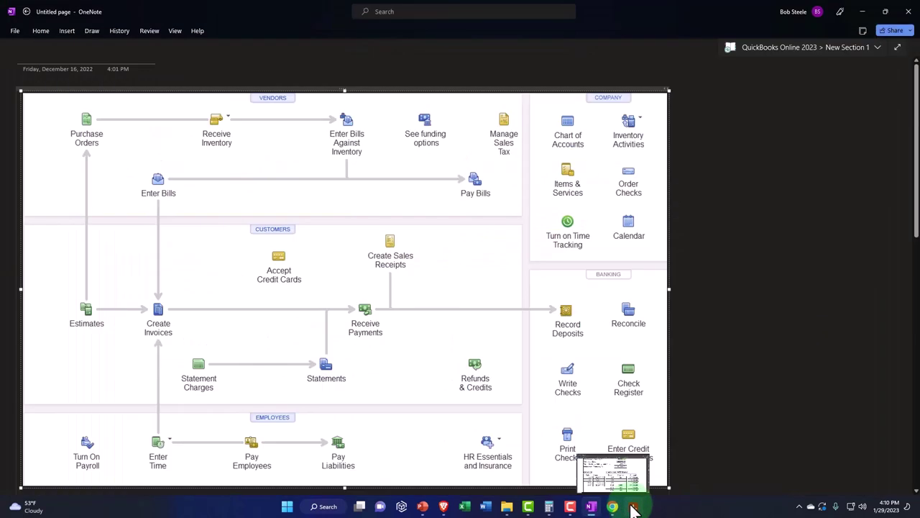
Step: Switch to the QuickBooks reconciliation, try marking all listed deposits as cleared, and deselect them all again
mouse_move(612, 506)
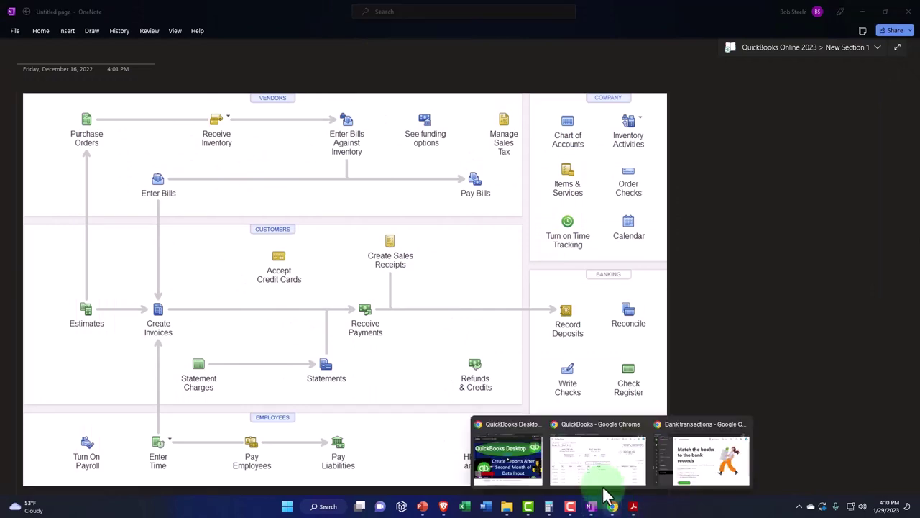
left_click(594, 479)
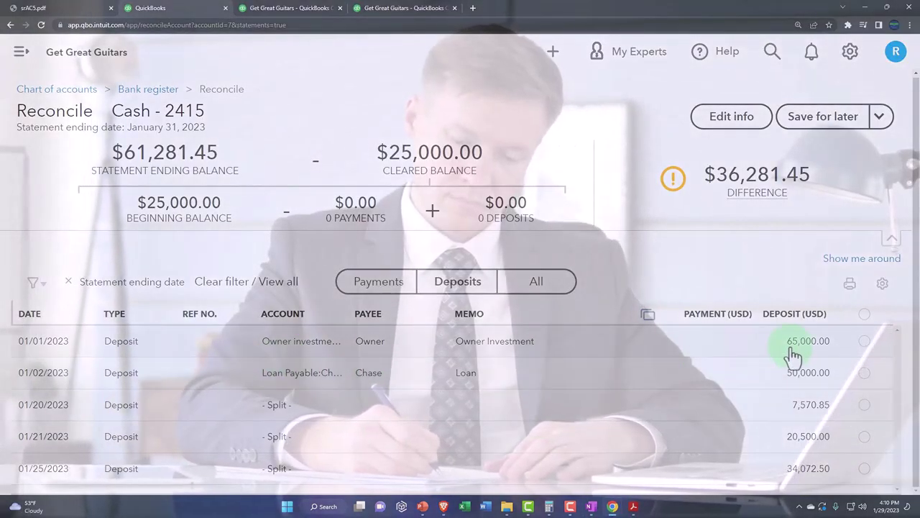
left_click(860, 315)
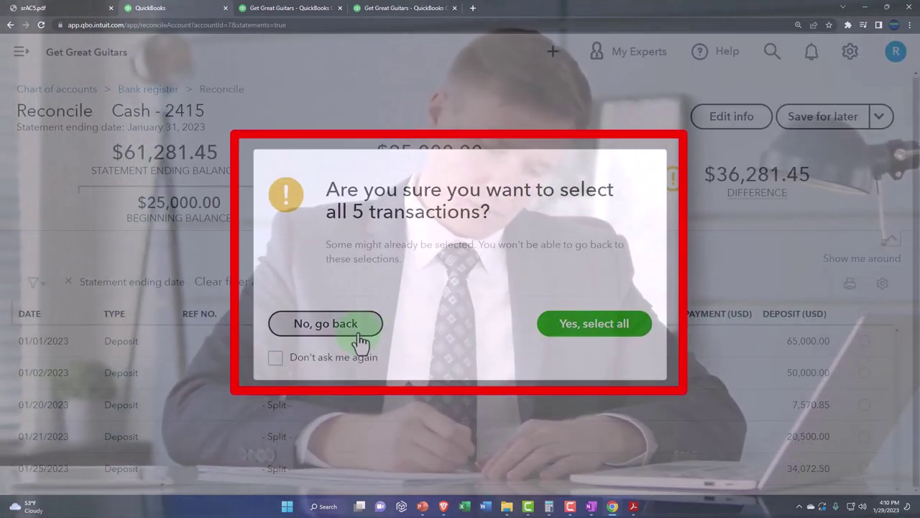
left_click(595, 328)
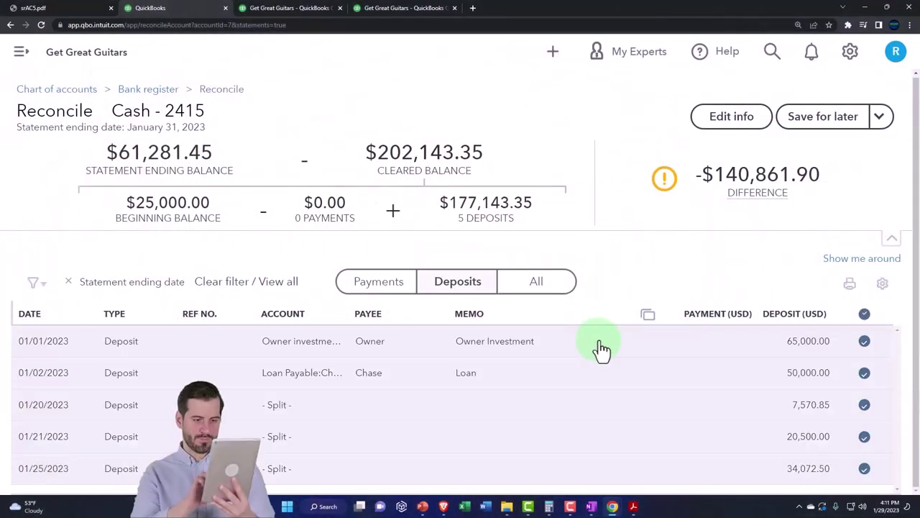
left_click(866, 315)
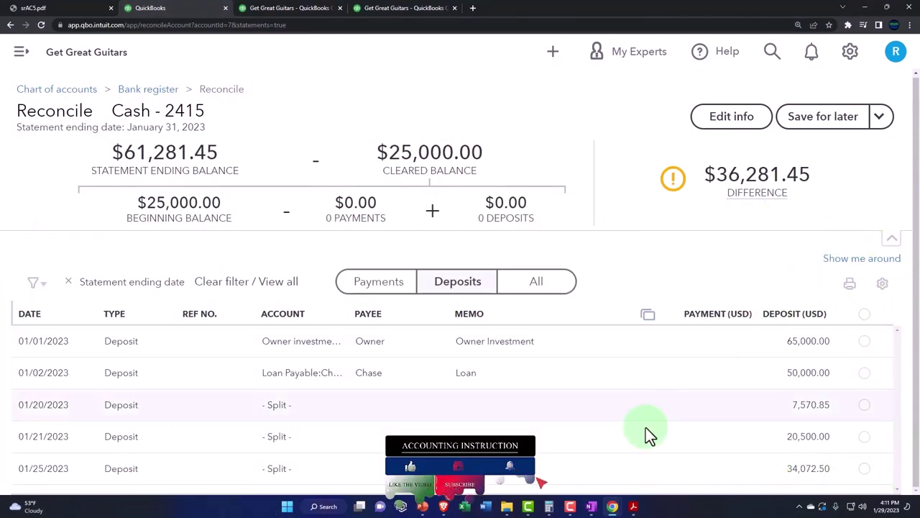
Step: Select the 65,000.00 deposit dated 1/3 on the bank statement, checking it against the QuickBooks deposit list
left_click(633, 507)
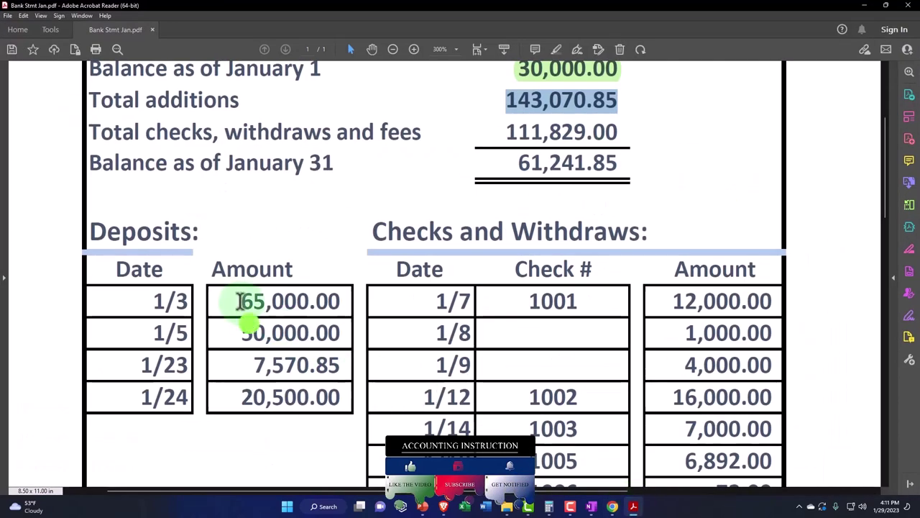
left_click_drag(242, 302, 335, 301)
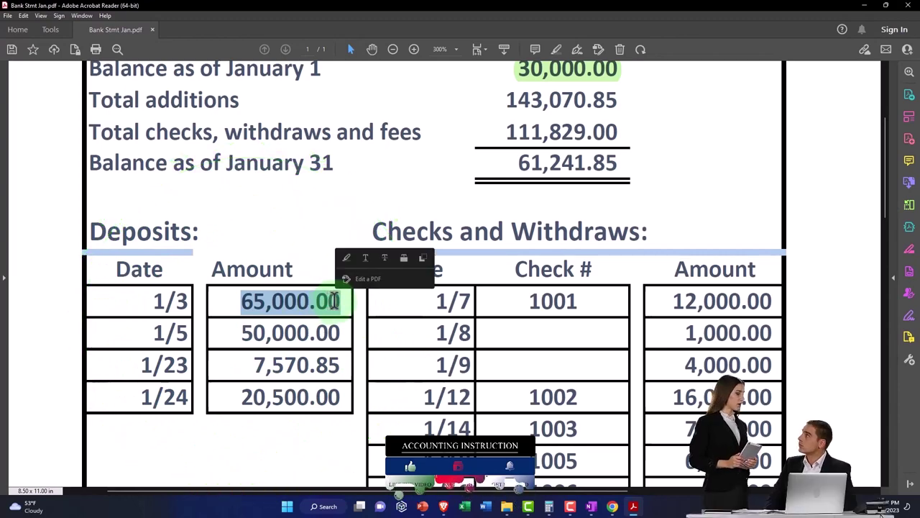
left_click(634, 508)
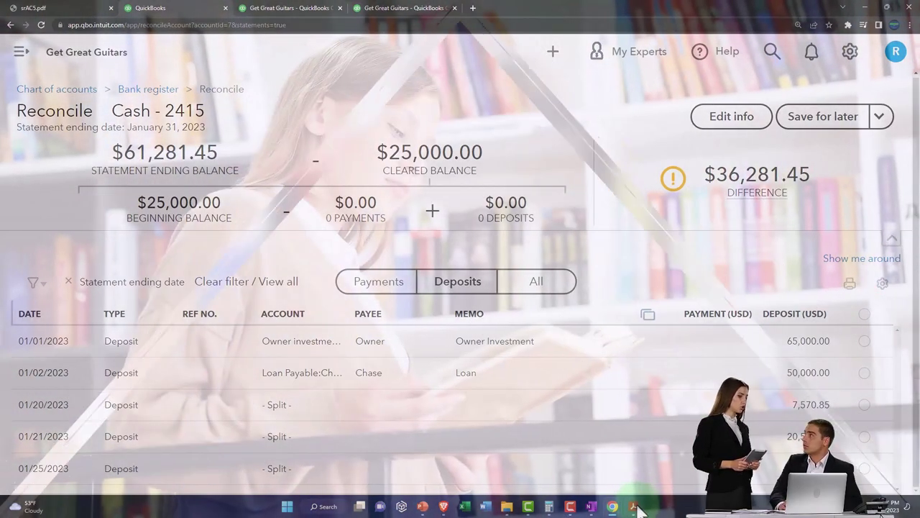
left_click(634, 508)
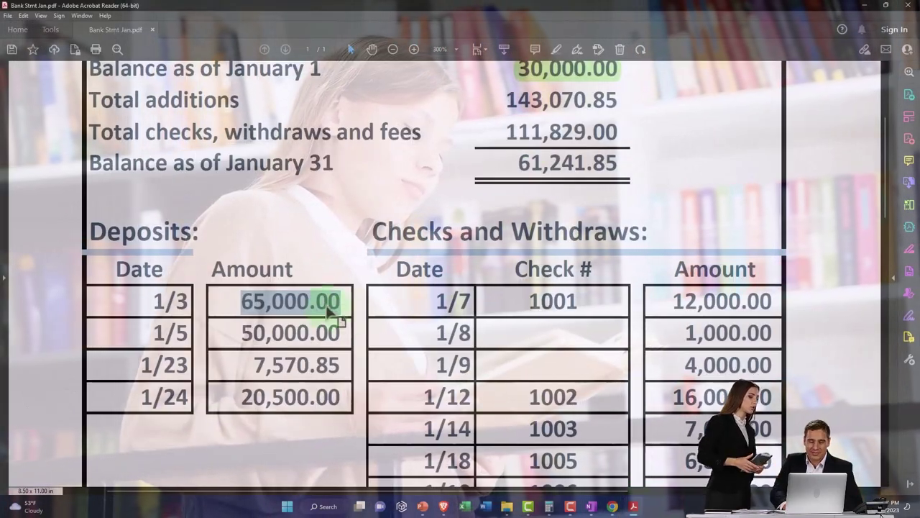
left_click_drag(246, 303, 334, 299)
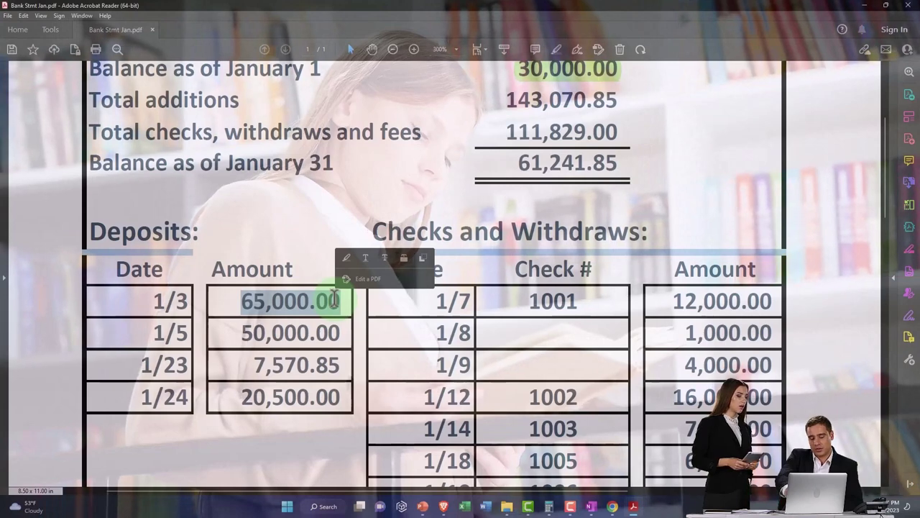